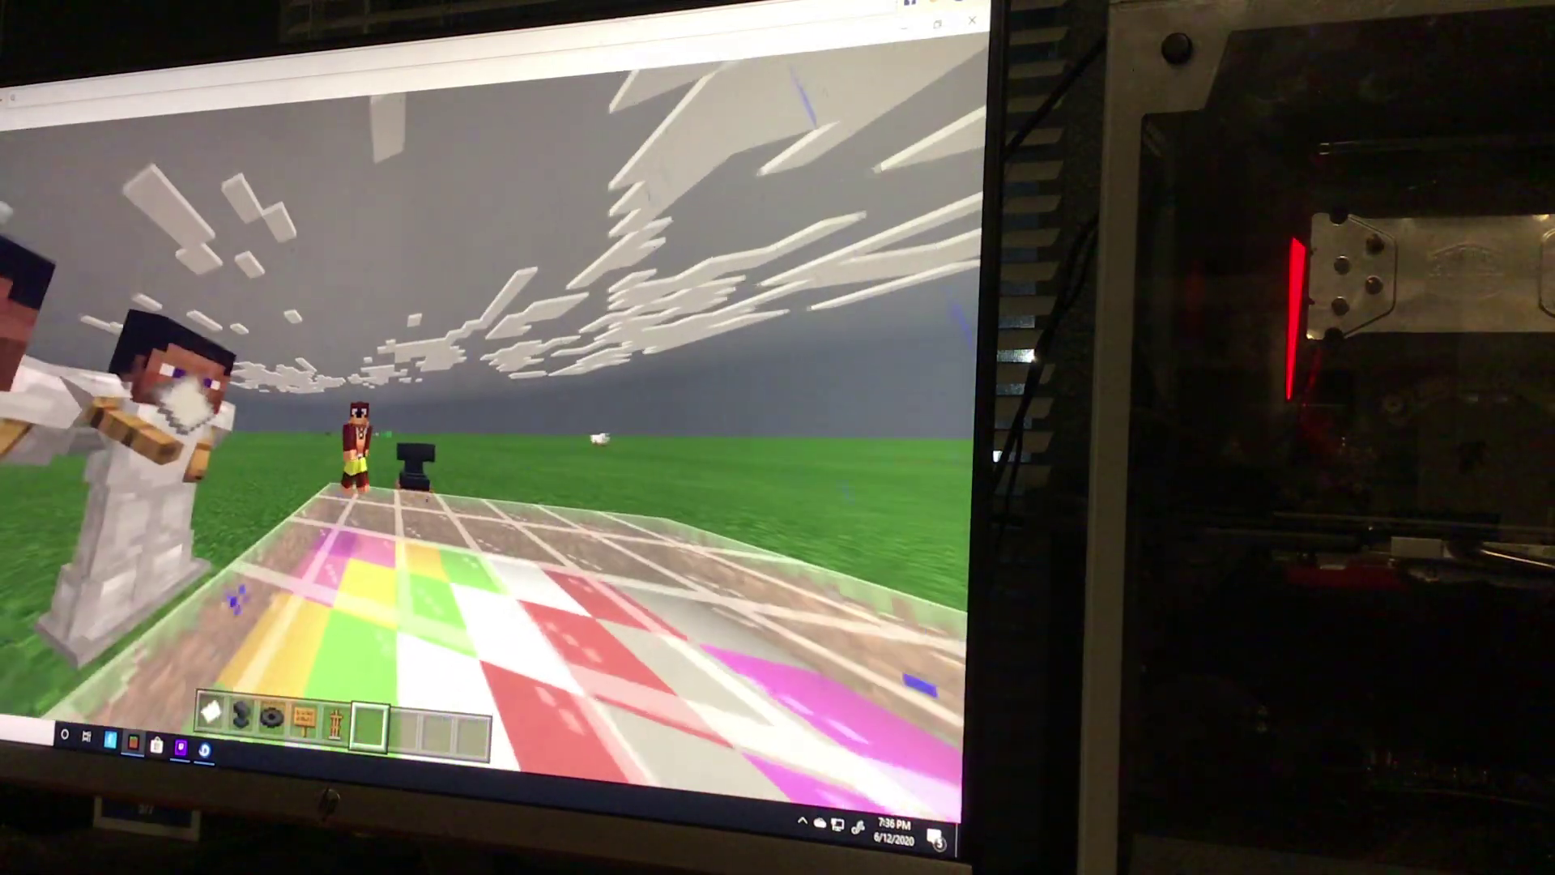
# Walk past the anvil beside the colorful dance floor and onto it toward the villager rows.
pyautogui.press('d')
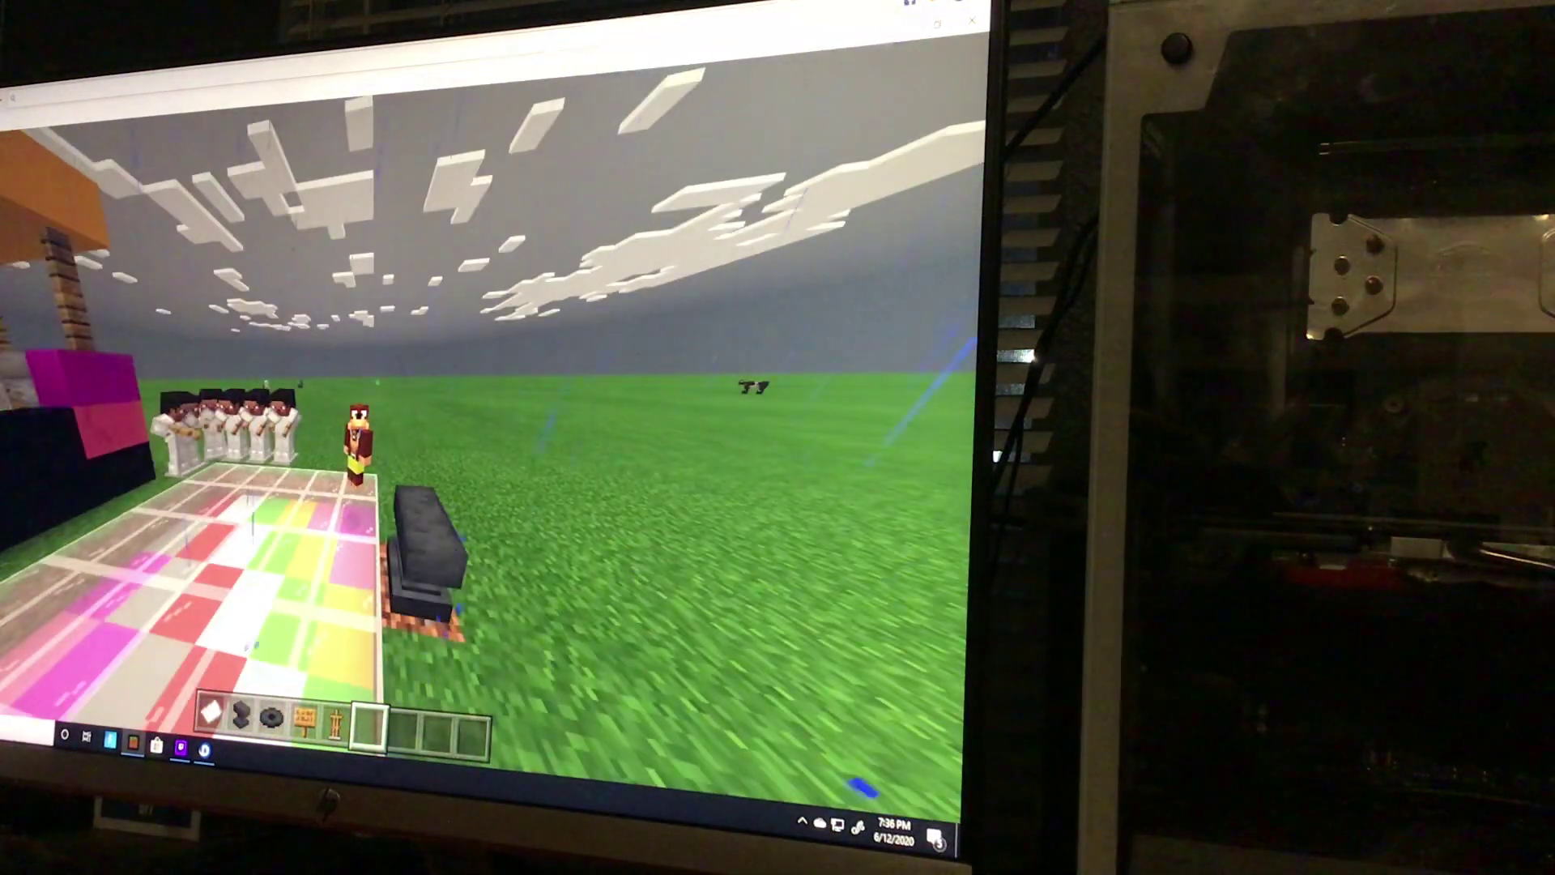
pyautogui.press('a')
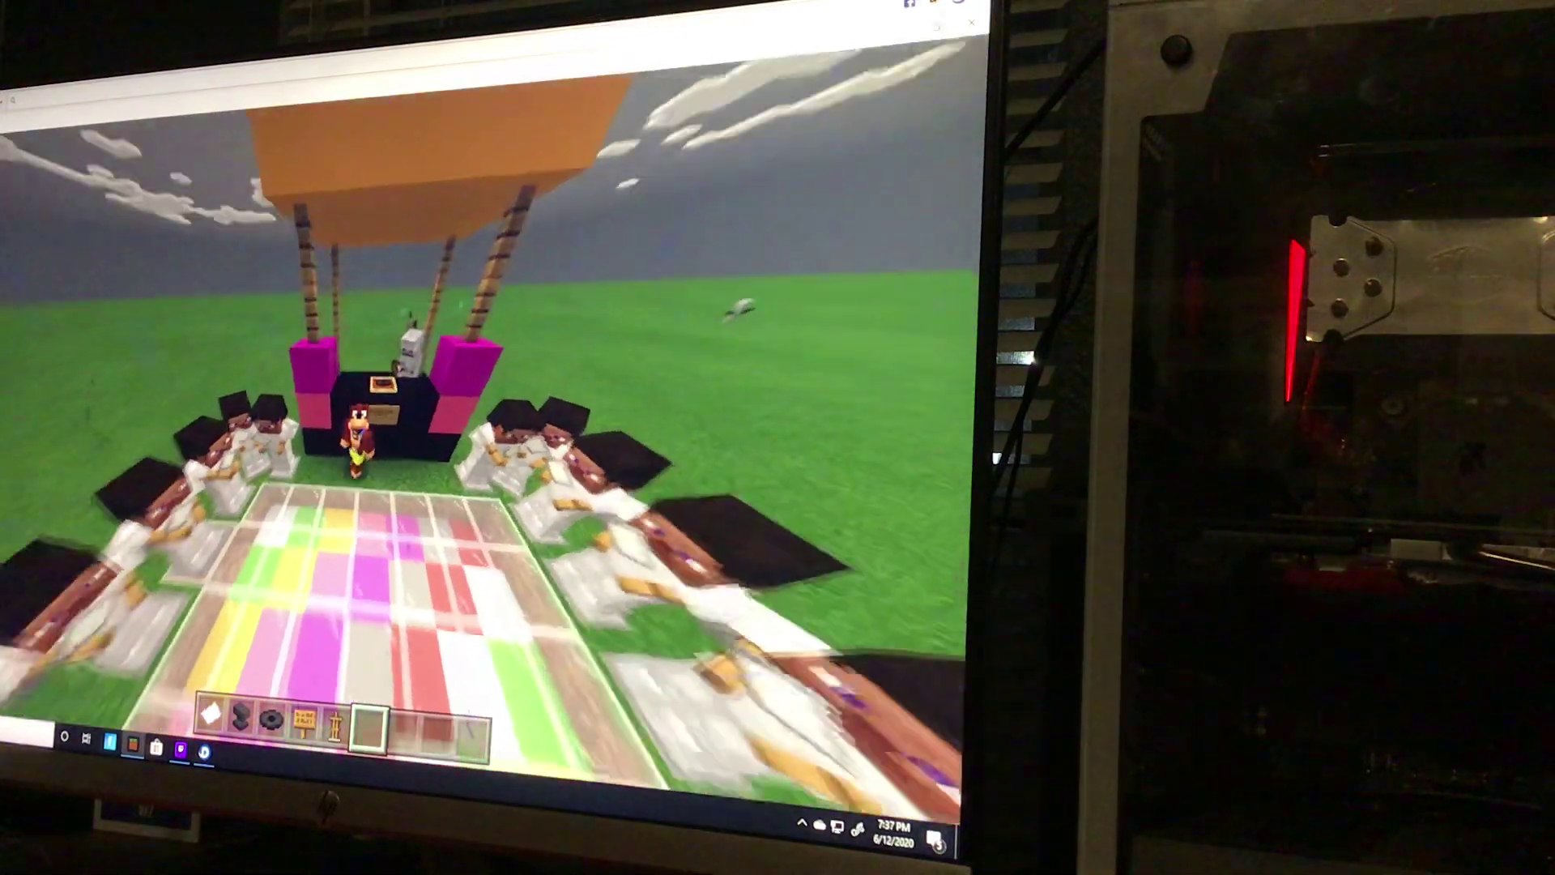
# Briefly hold the armor stand, then walk up past the dancers to the '10 subscriber party' sign.
pyautogui.press('5')
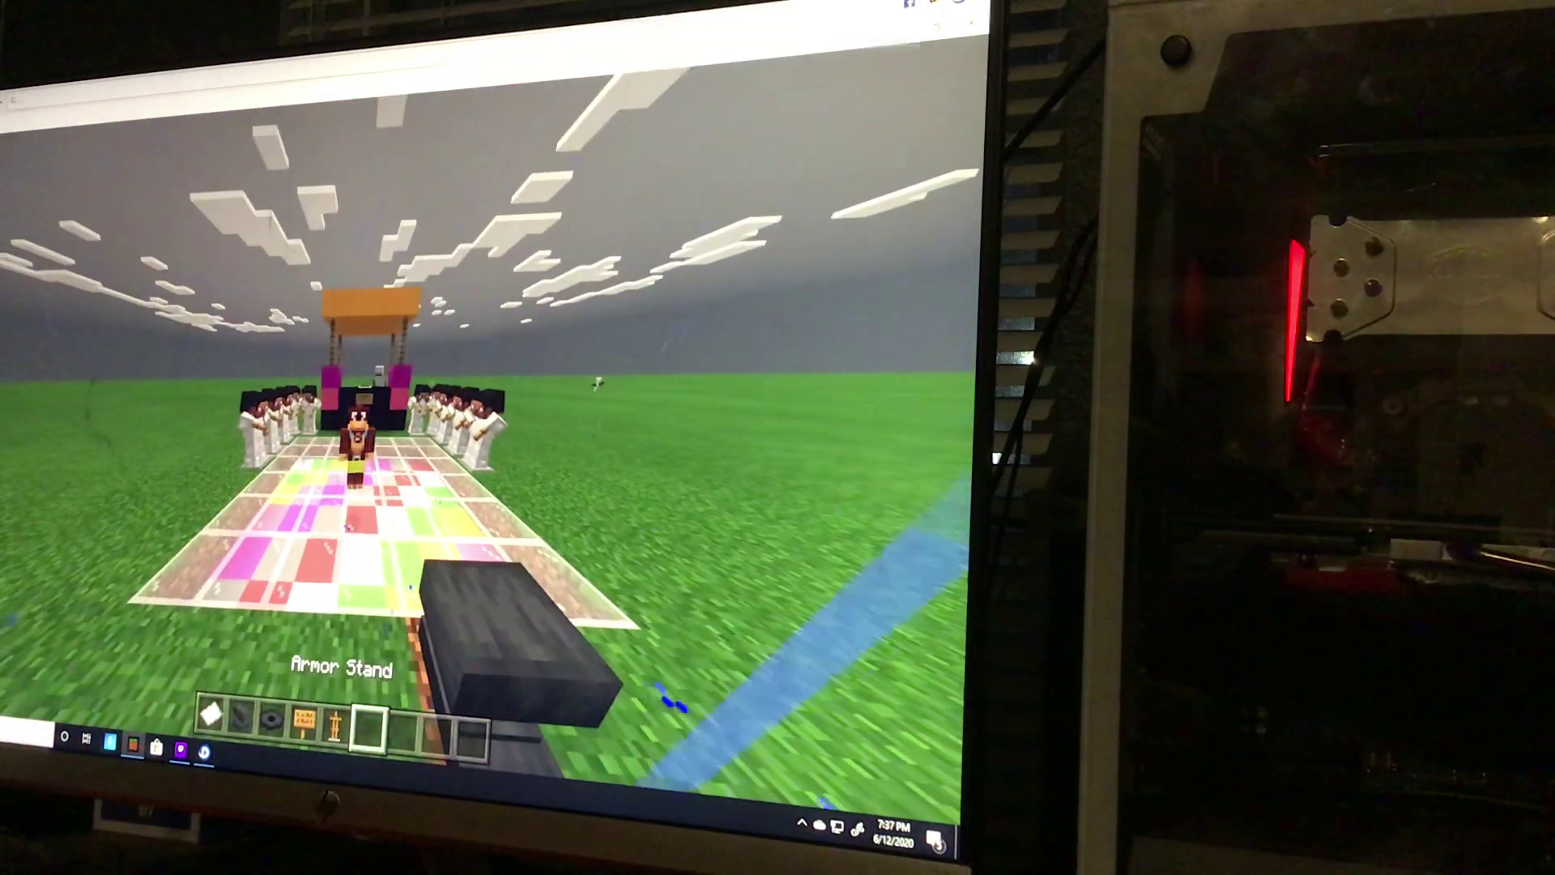
pyautogui.press('6')
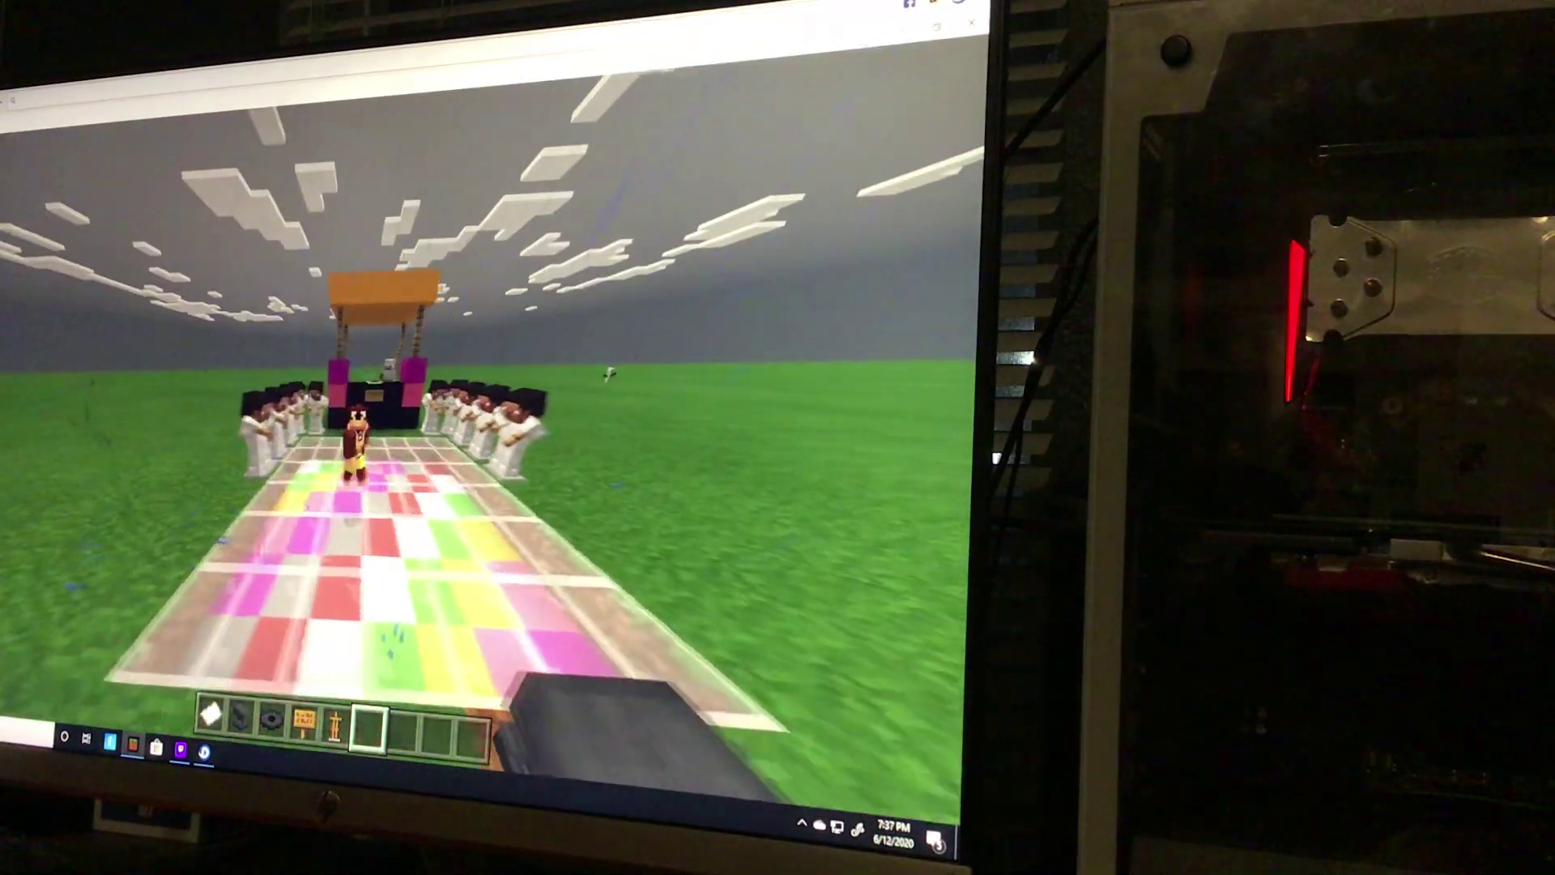
pyautogui.press('w')
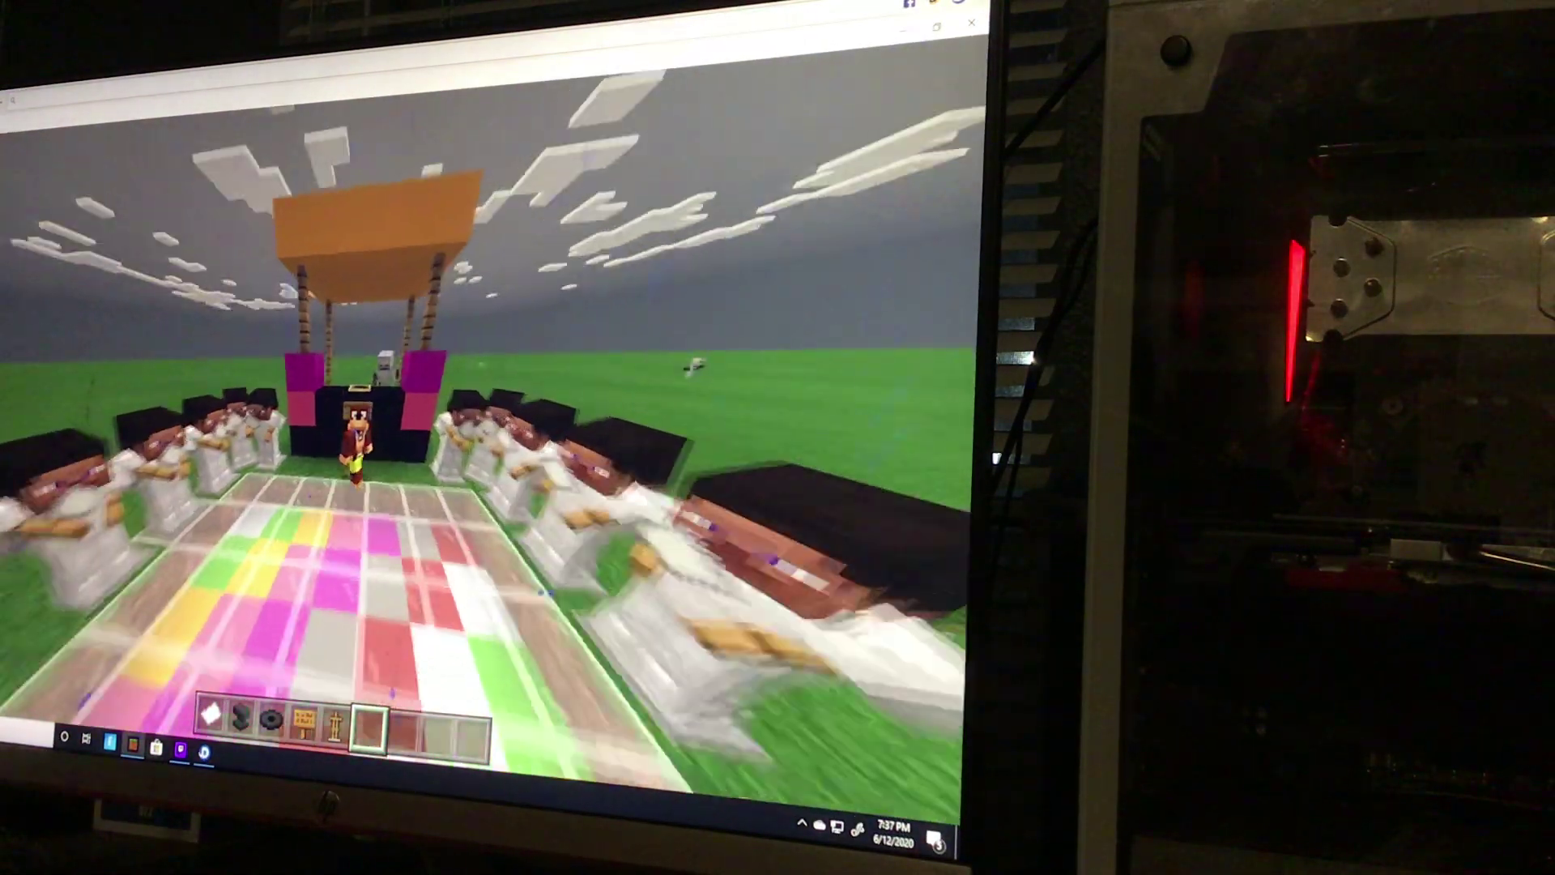
pyautogui.press('w')
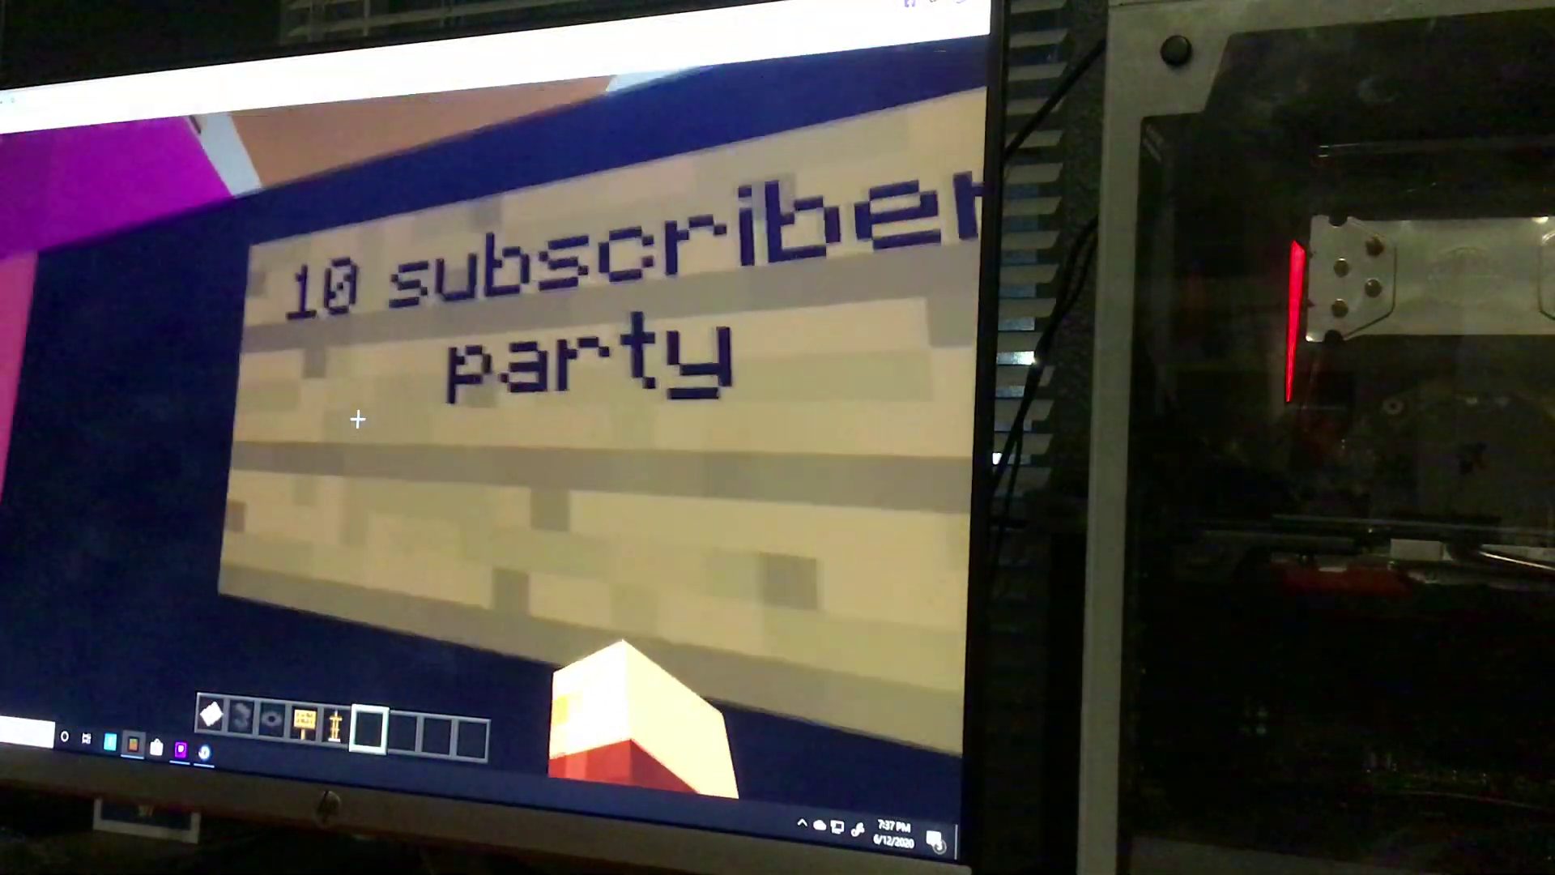
pyautogui.press('w')
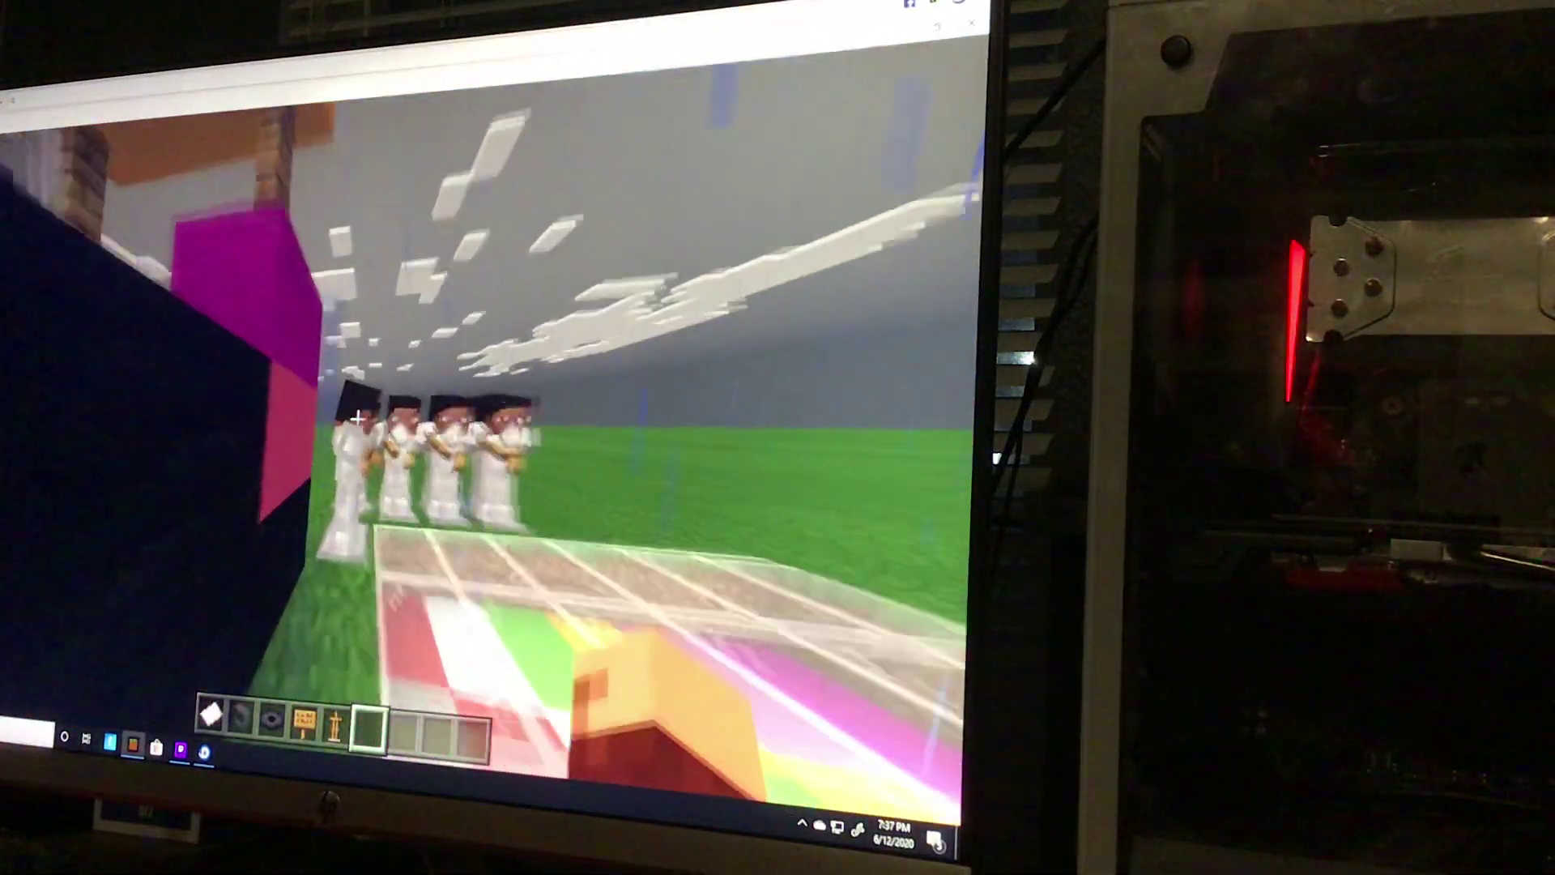